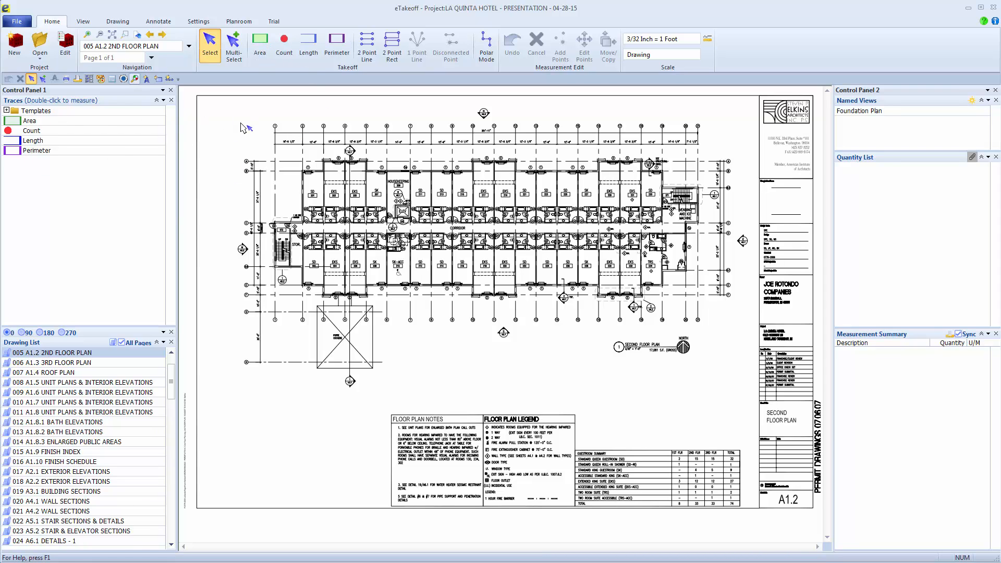
Step: Trace a rectangular area of about 272 SqFt over the guest room at the upper-left end of the second floor plan
left_click(259, 47)
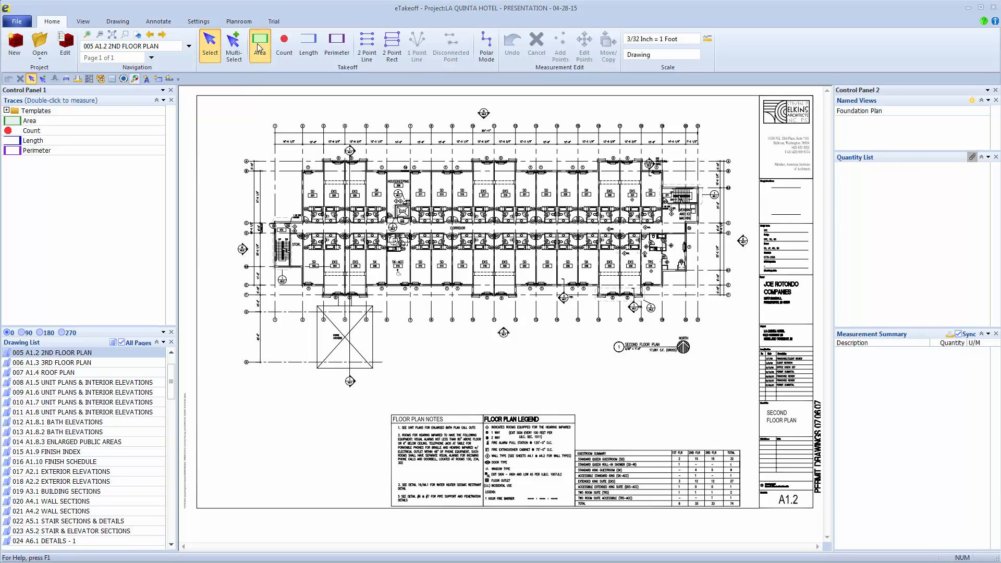
left_click(304, 171)
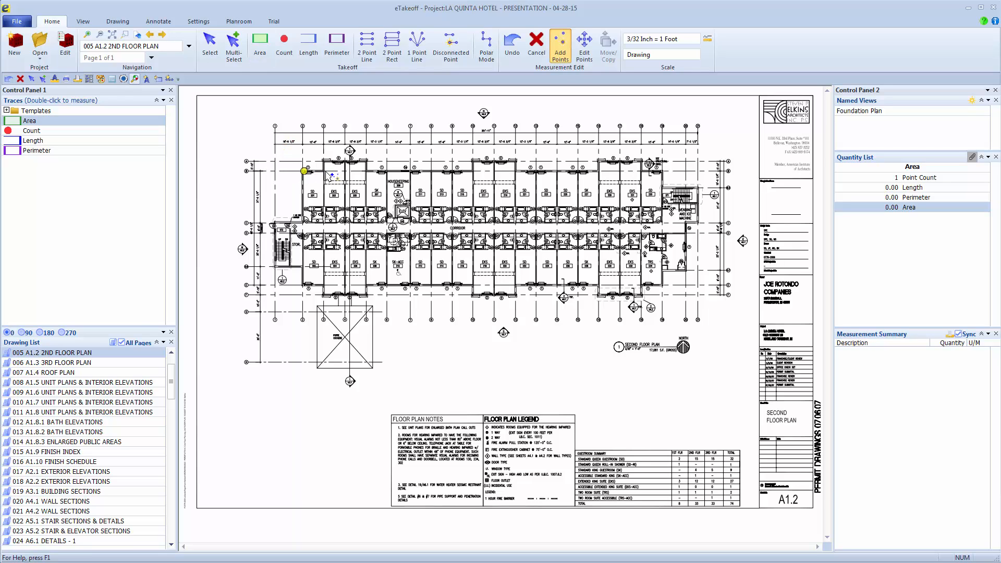
left_click(324, 170)
left_click(325, 207)
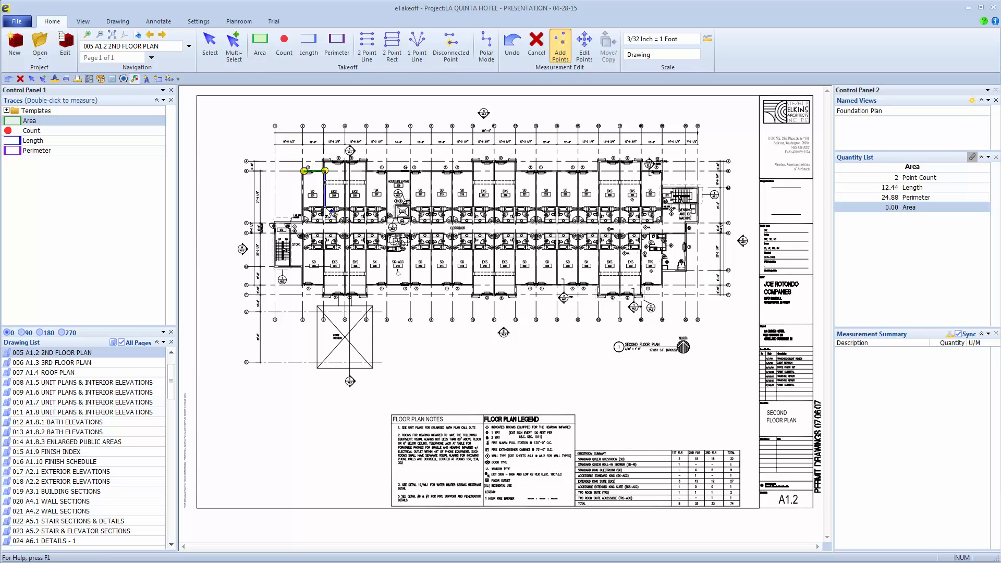
left_click(304, 207)
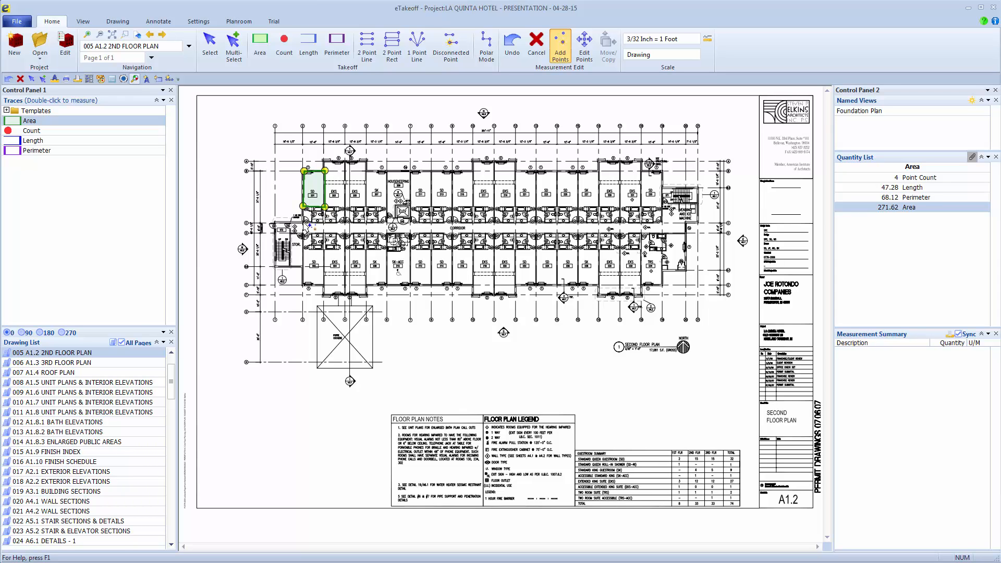
Step: Use Easy Trace Creation/Edit on the room measurement to name its trace Carpet and give it a purple fill
right_click(312, 186)
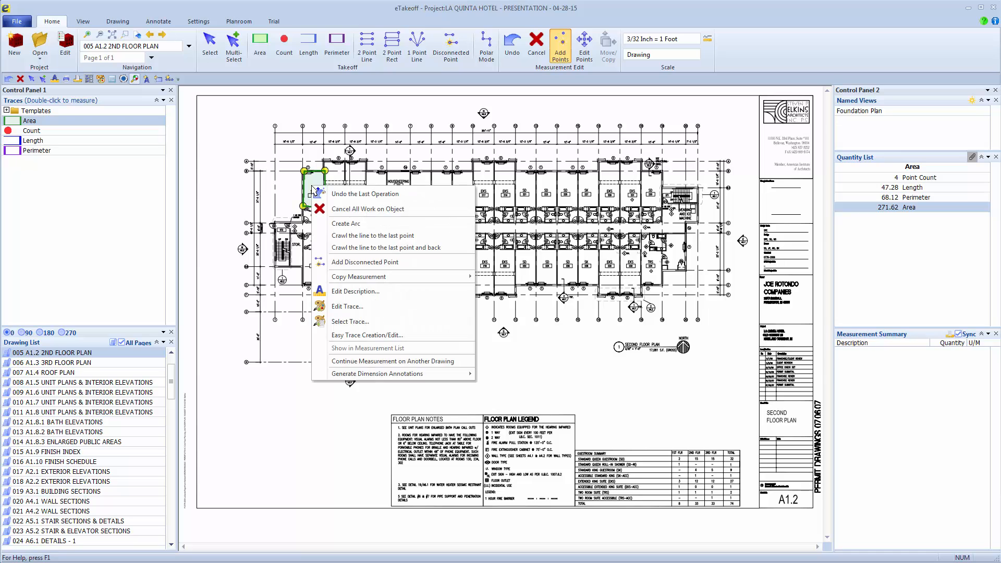
left_click(376, 335)
mouse_move(441, 339)
left_mouse_down()
mouse_move(452, 246)
mouse_move(439, 188)
left_mouse_up()
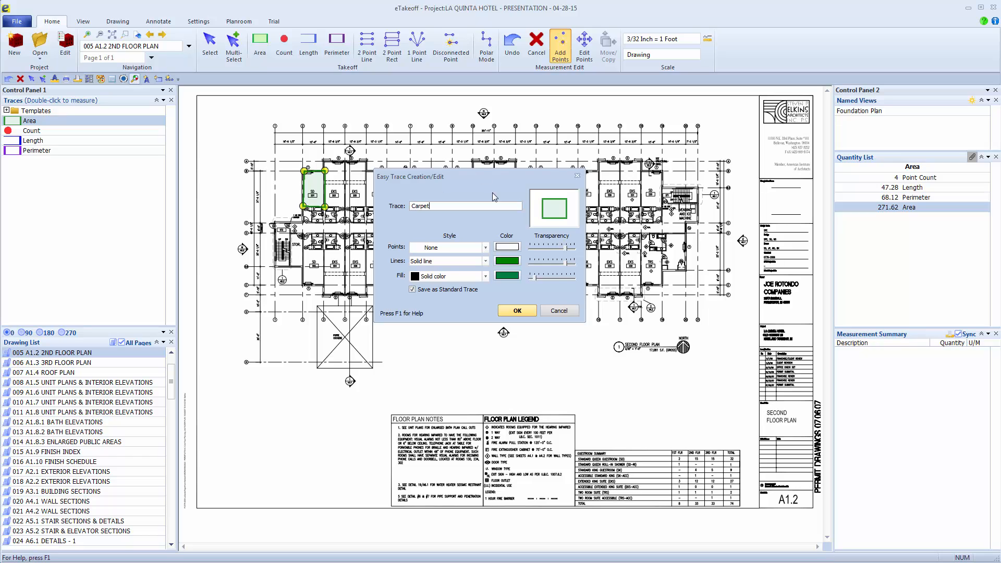
left_click(506, 276)
left_click(526, 225)
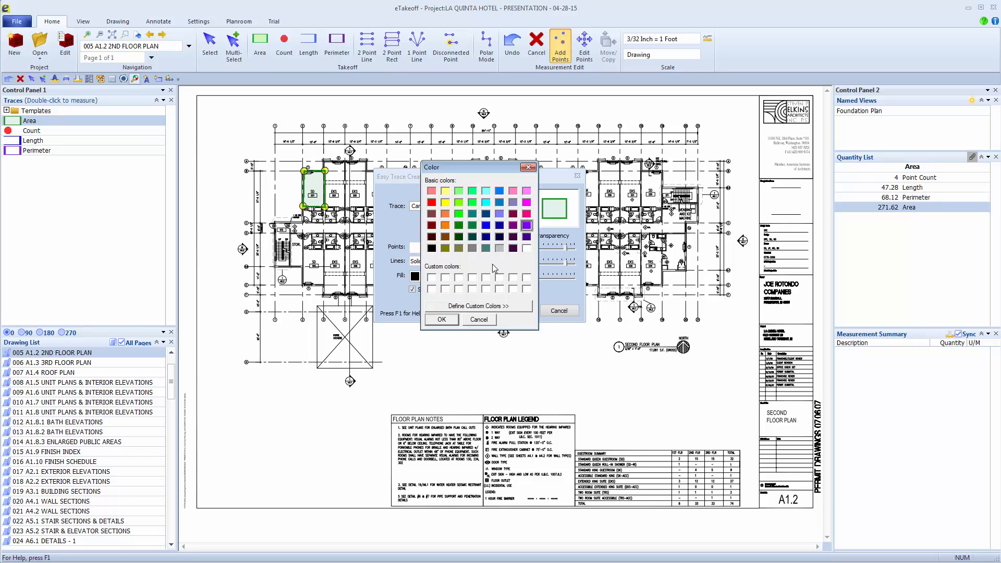
left_click(442, 320)
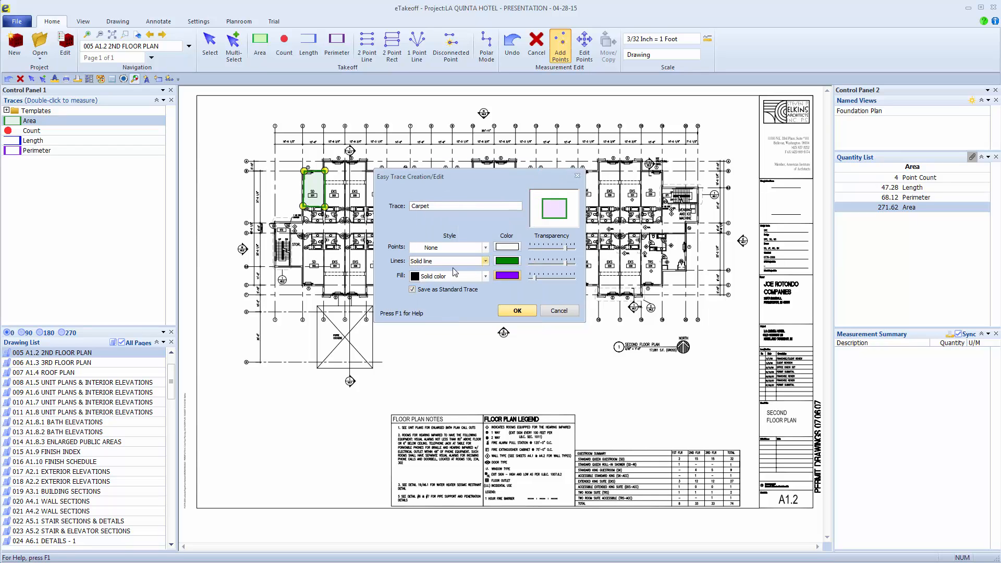
Step: Set the Carpet trace's lines to red, make its fill more opaque, and save it as a standard trace
left_click(508, 261)
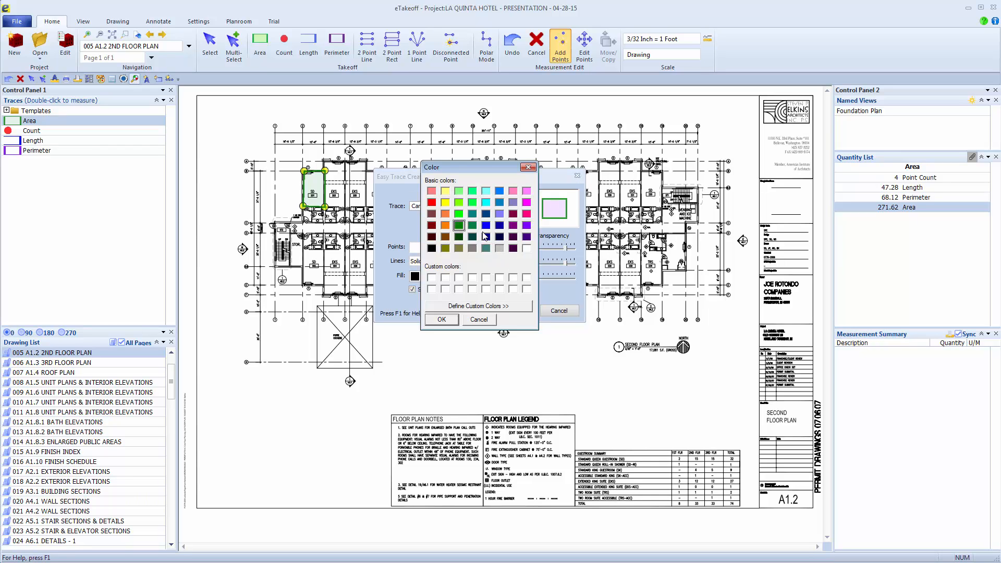
left_click(431, 202)
left_click(442, 319)
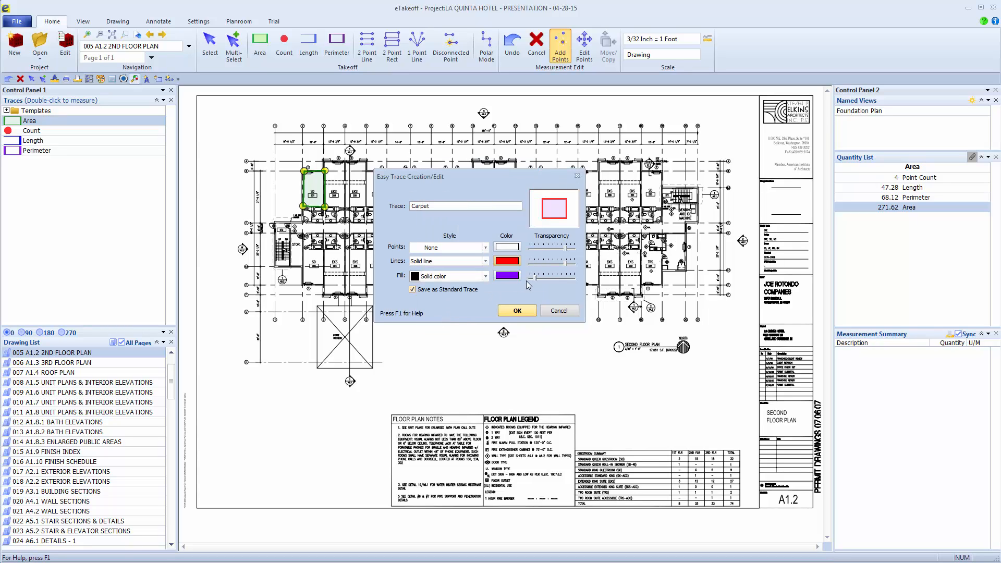
left_click(543, 277)
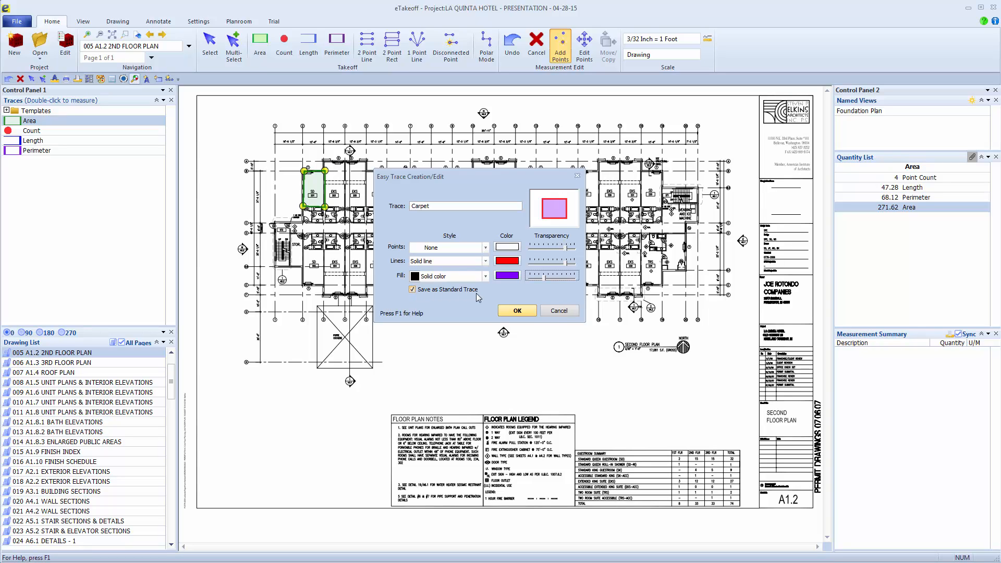
left_click(414, 289)
left_click(413, 290)
left_click(517, 312)
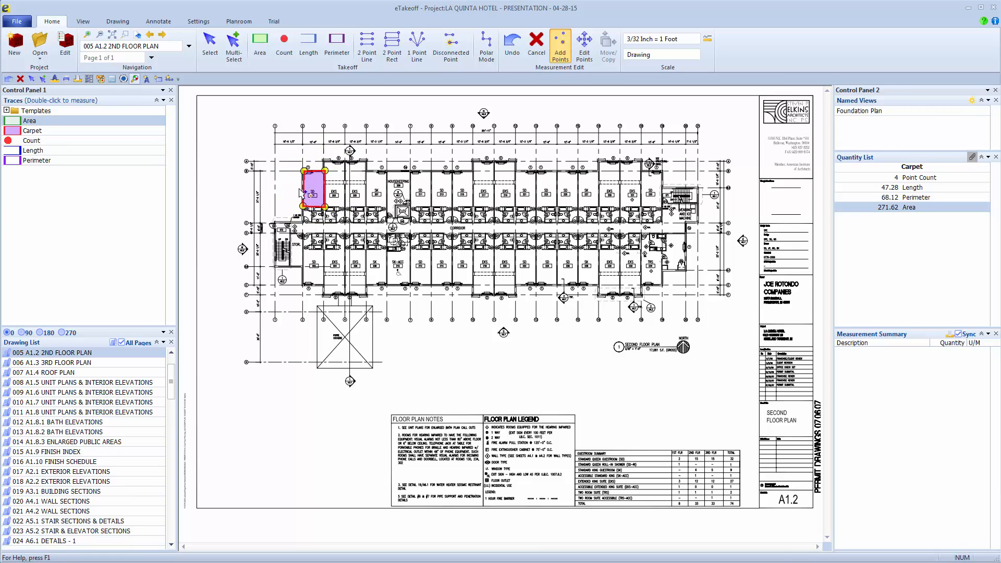
Step: Measure a second Carpet area of about 261 SqFt over the guest room just left of Housekeeping
left_click(36, 132)
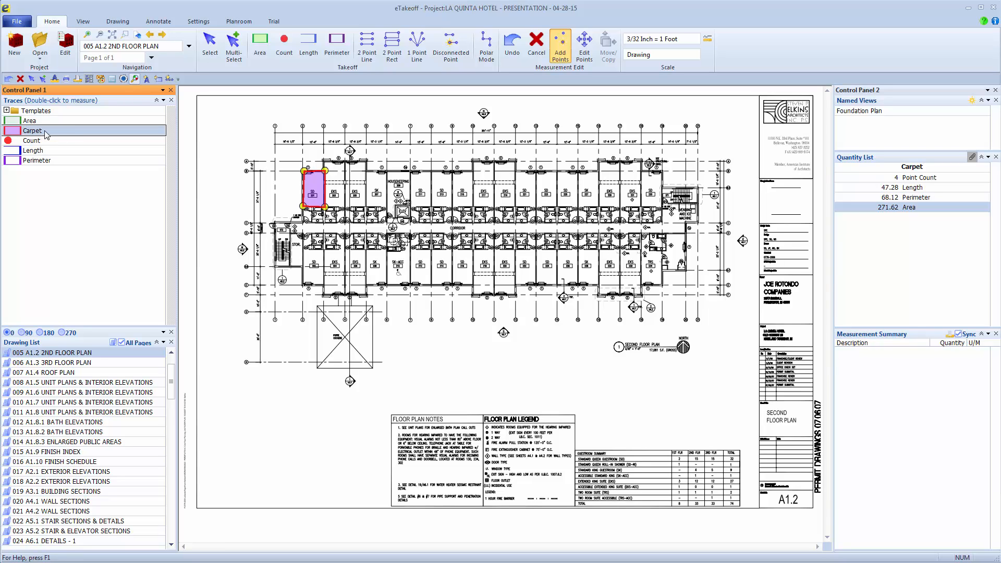
double_click(45, 131)
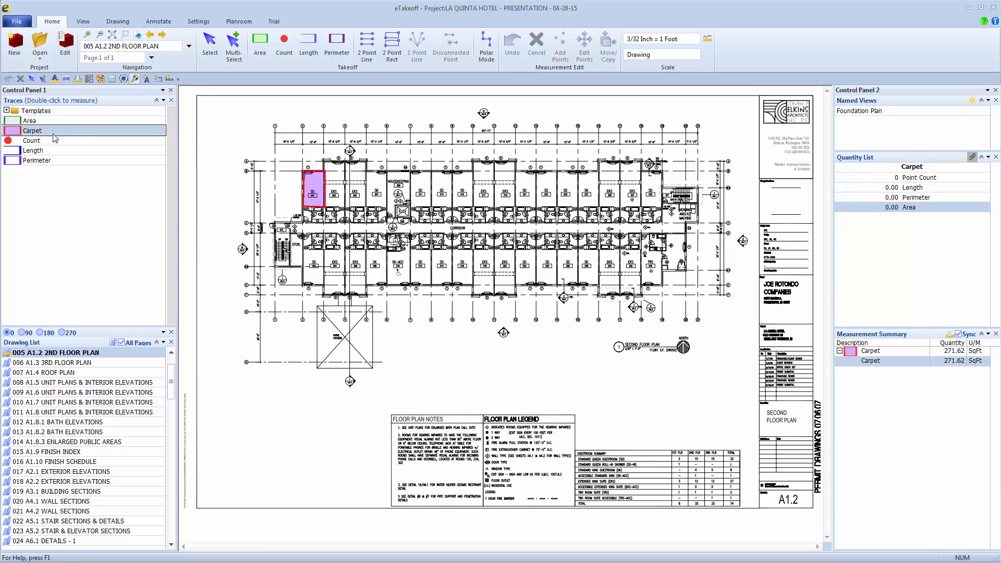
left_click(366, 170)
left_click(385, 170)
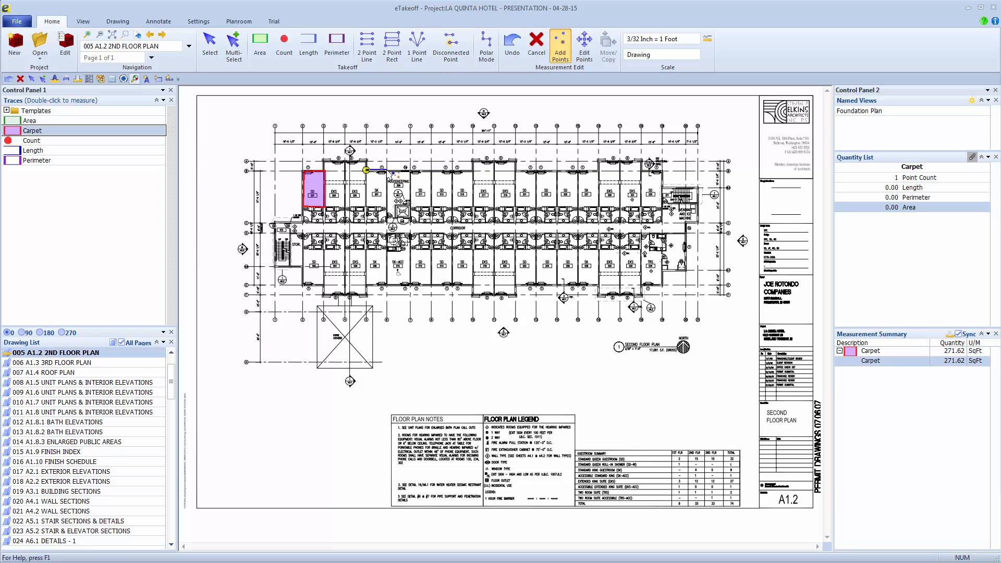
left_click(386, 205)
left_click(366, 205)
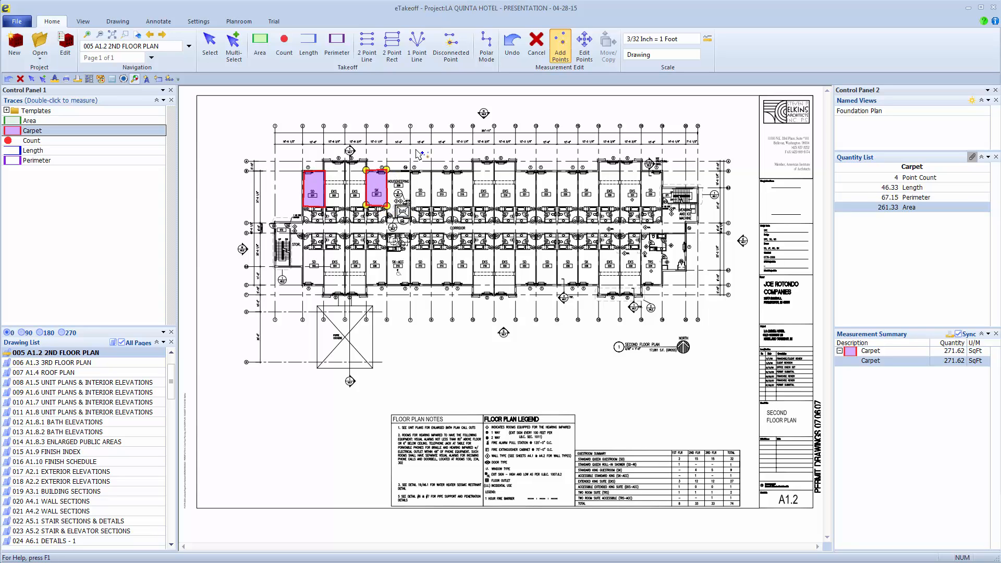
key("Return")
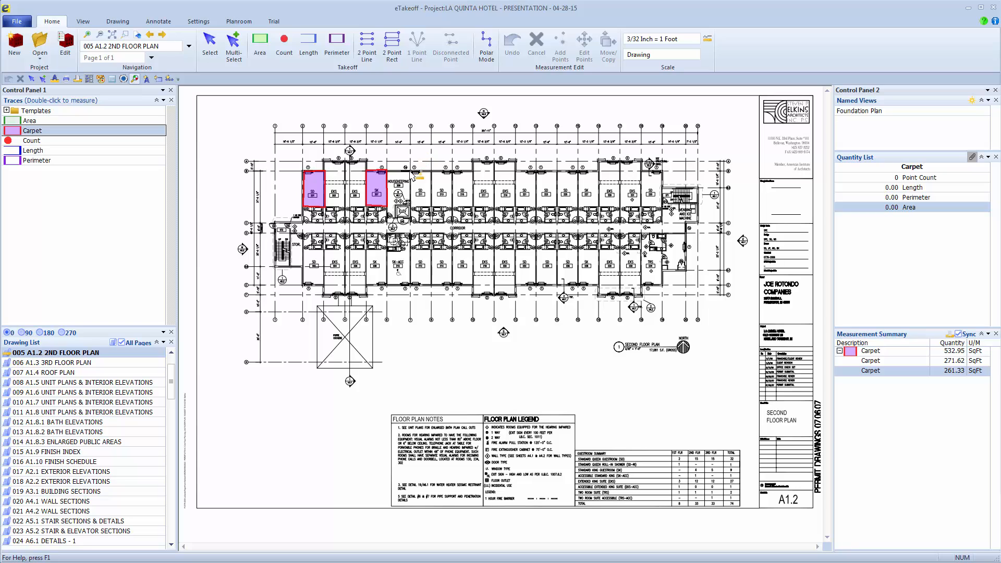
Step: Measure a third Carpet area of about 276 SqFt over the guest room just right of Housekeeping
left_click(411, 170)
left_click(432, 171)
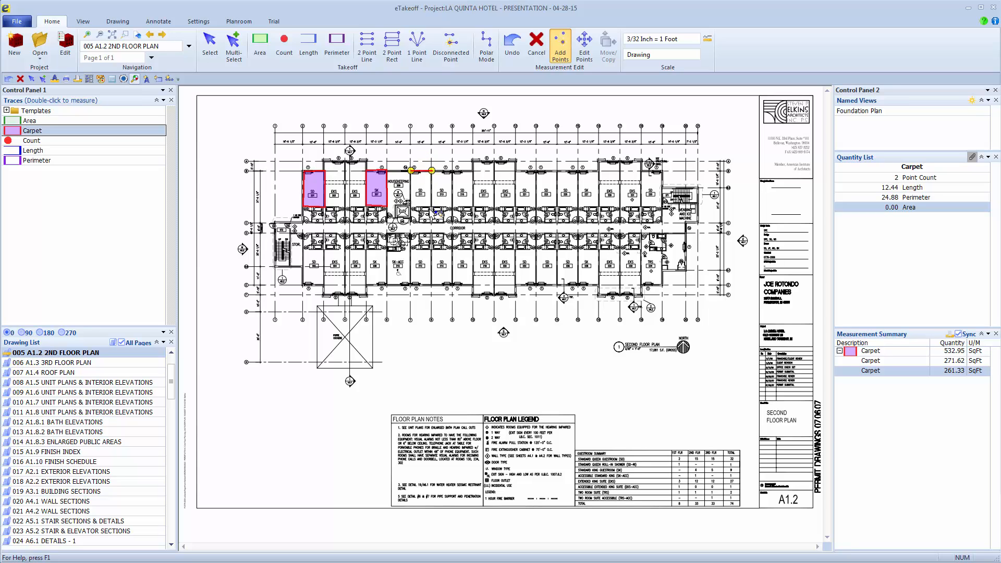
left_click(431, 208)
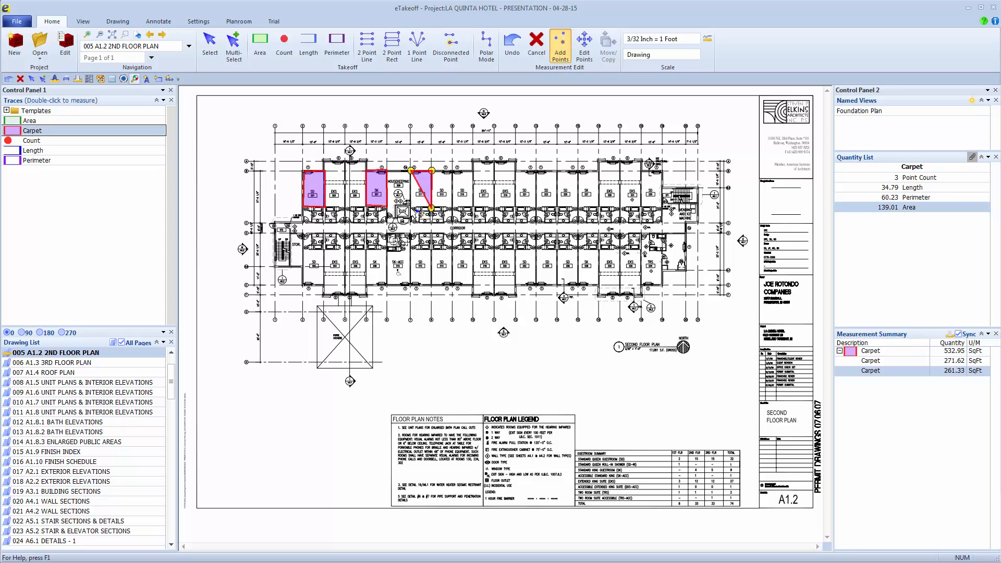
left_click(411, 208)
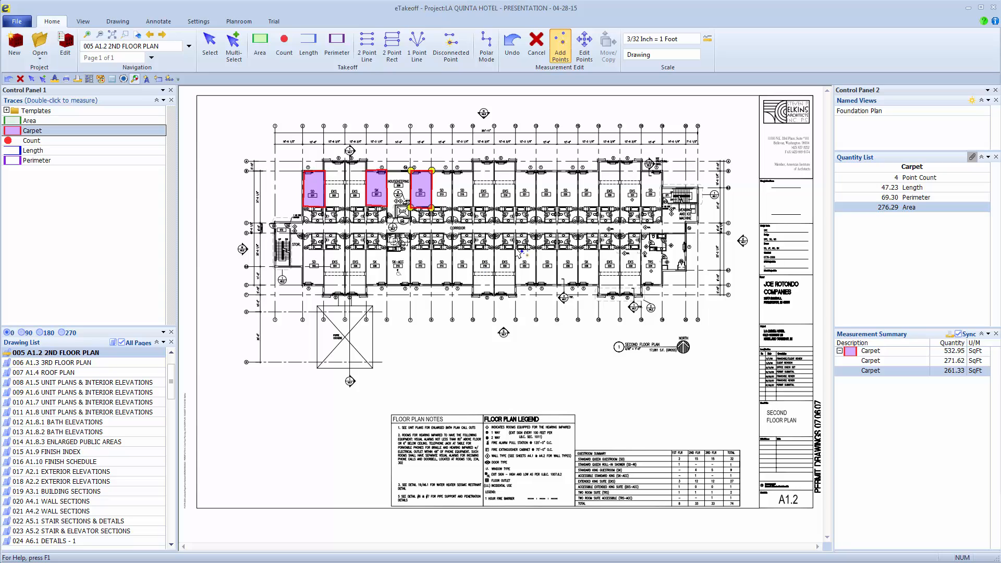
Step: Expand the trace Templates and switch the drawing to the Foundation Plan named view
double_click(57, 115)
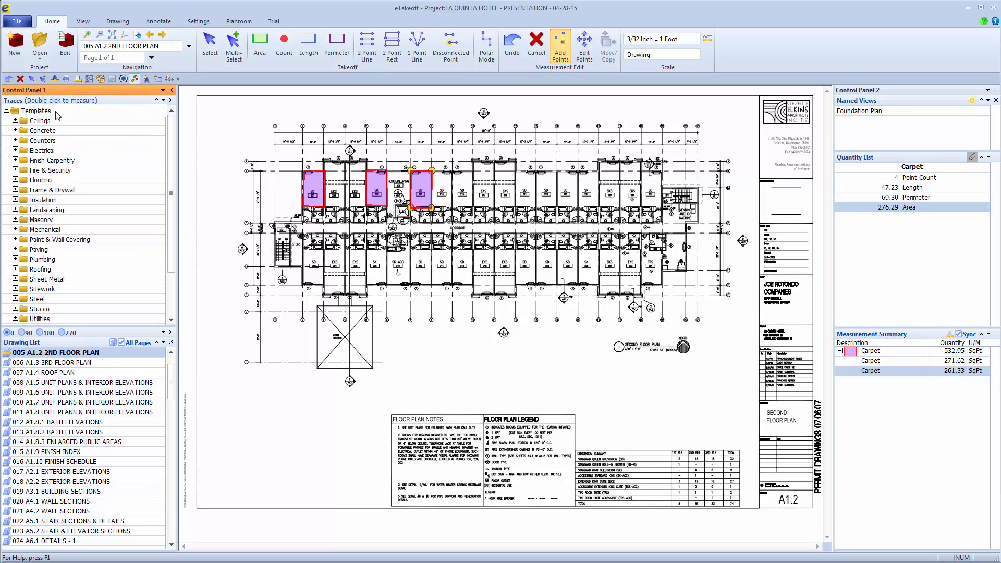
left_click(7, 110)
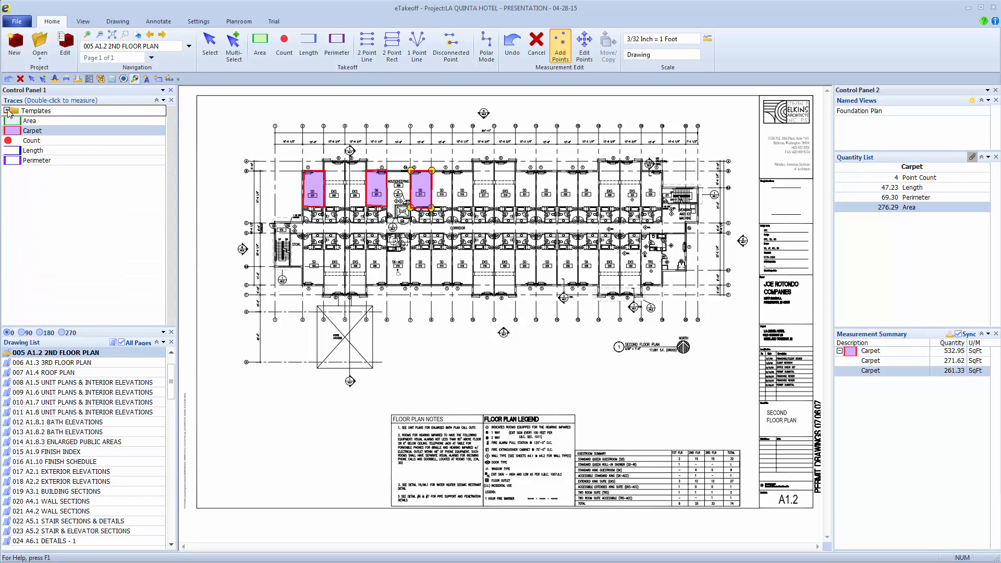
double_click(45, 112)
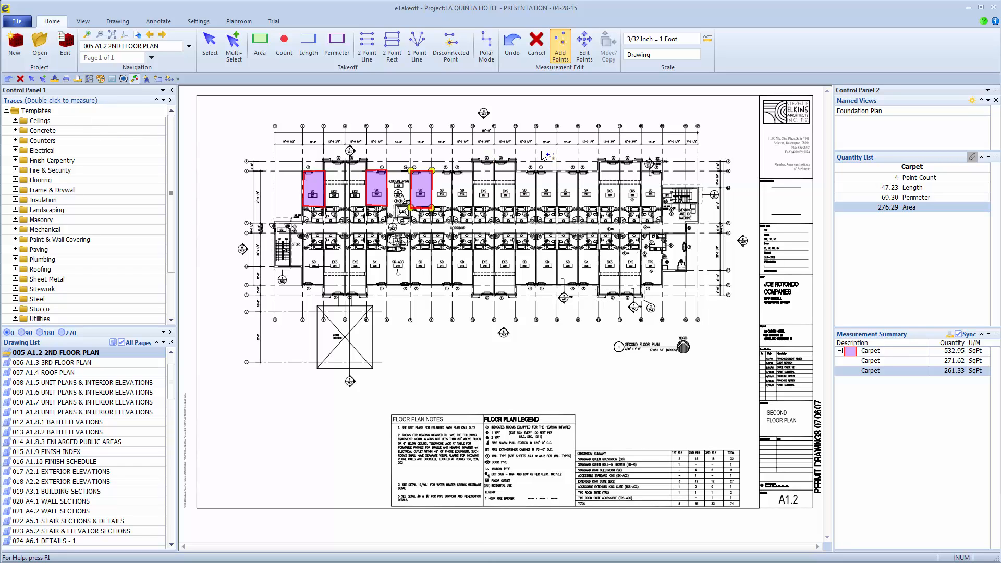
left_click(890, 114)
double_click(887, 110)
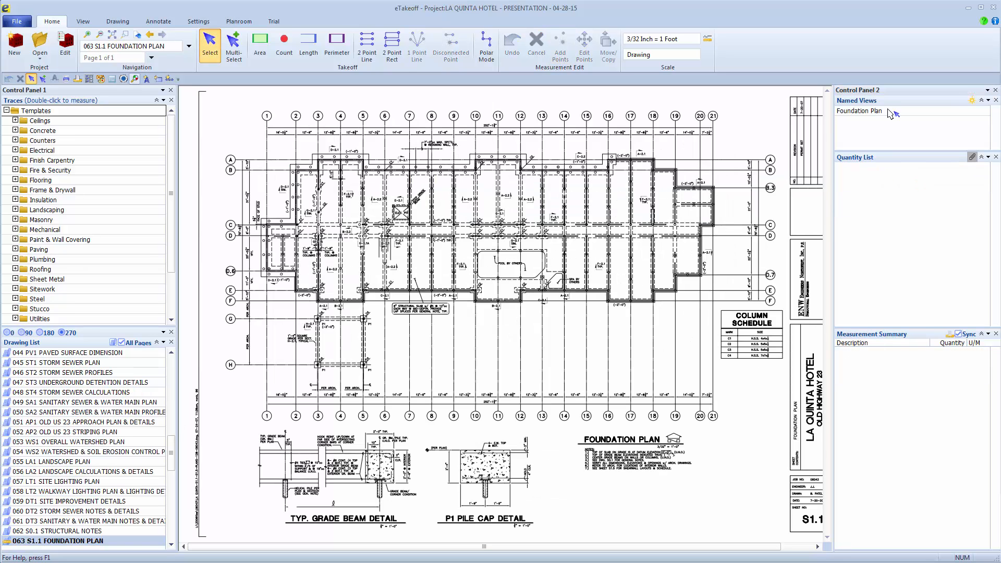
Step: Start a slab area measurement using the Slab On Grade - SqFt trace from the Concrete templates
left_click(15, 130)
scroll(88, 251, "down", 4)
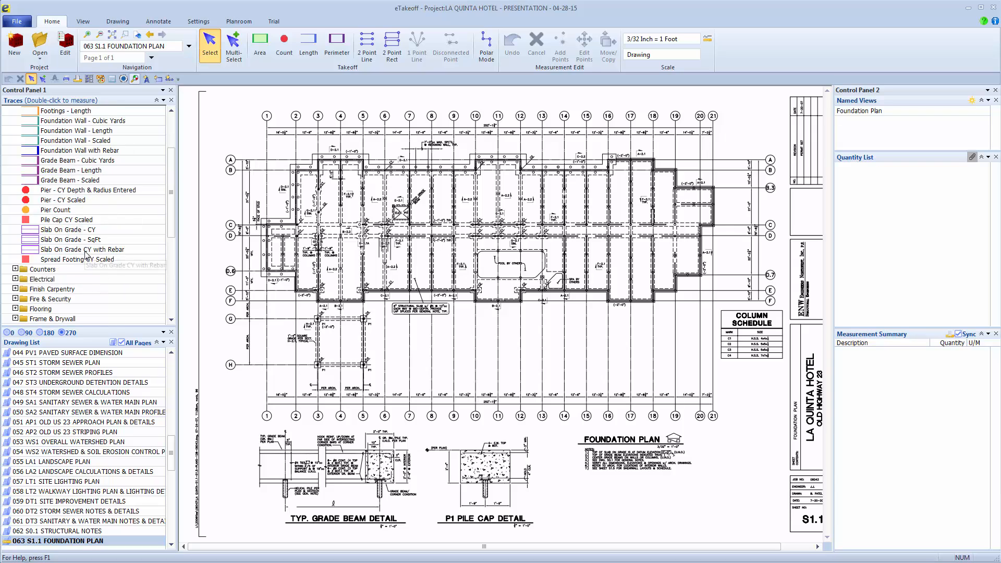
scroll(87, 254, "up", 1)
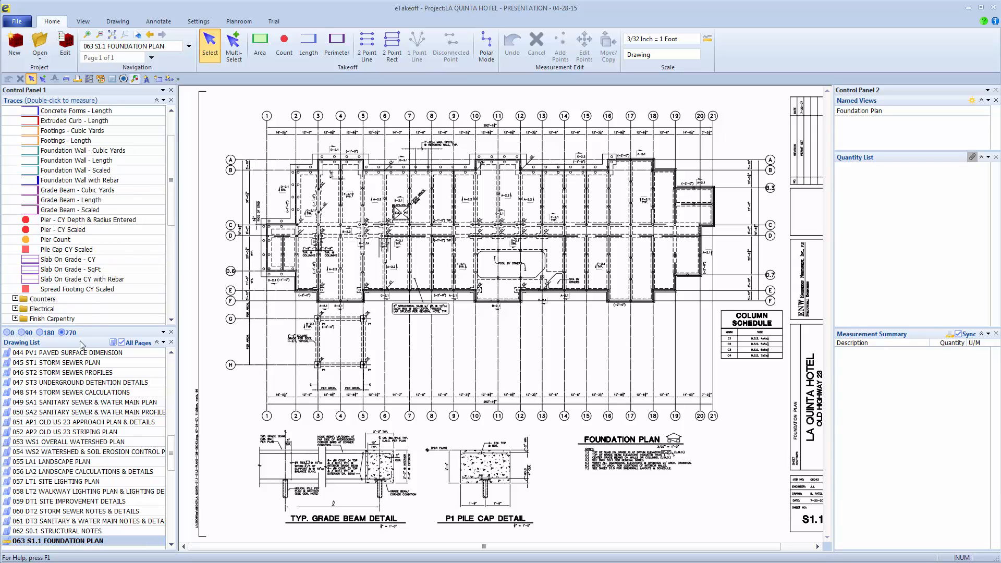
double_click(73, 271)
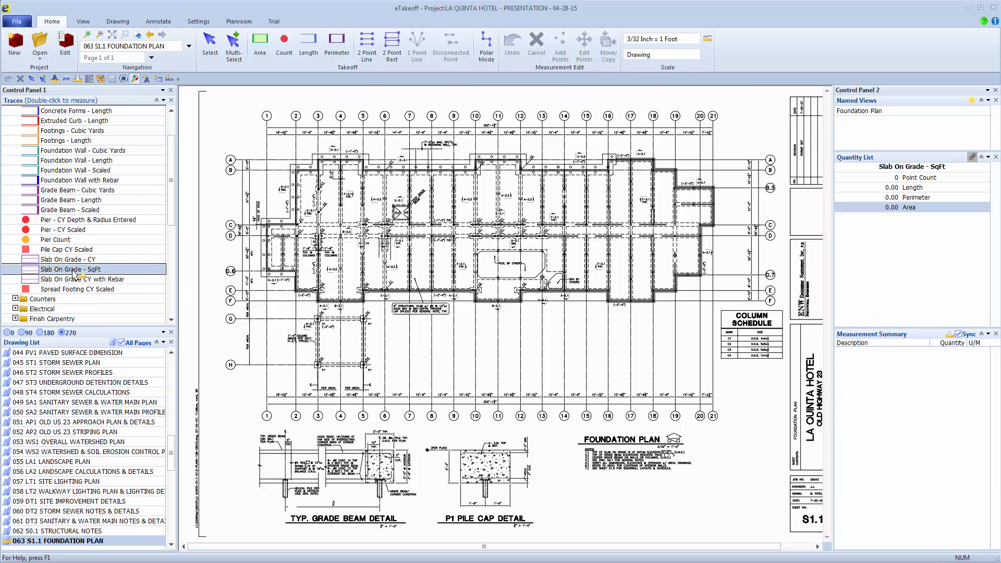
left_click(296, 170)
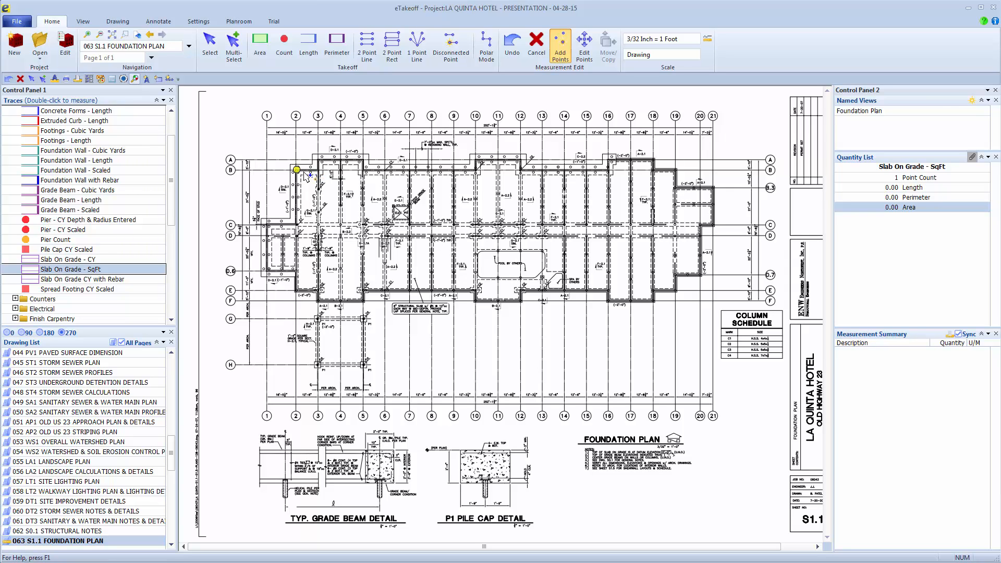
key("Escape")
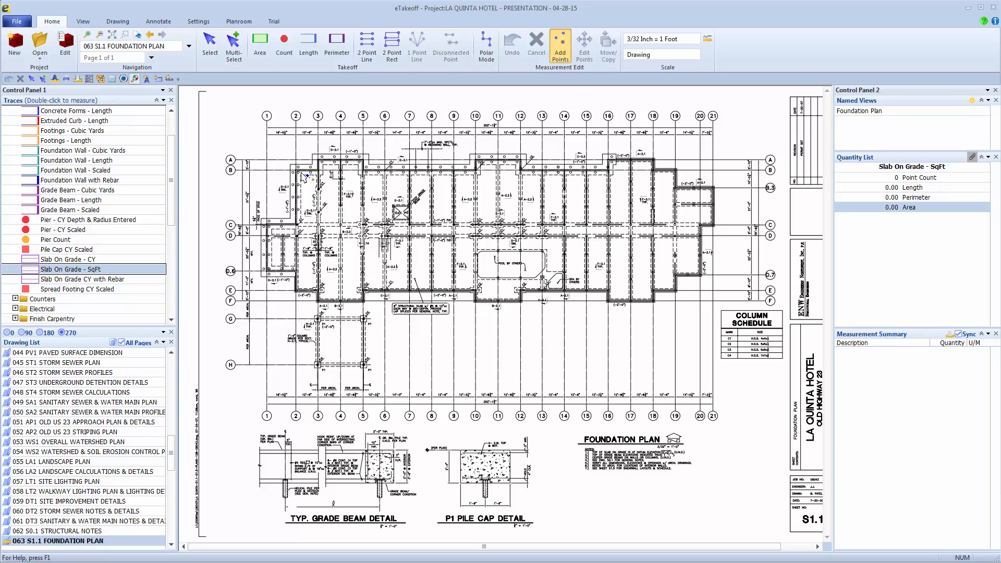
Step: Trace the slab's upper edge along the inner wall face, placing corners near grids 2/B, 3/B, 3/A and 5/A
left_click(296, 171)
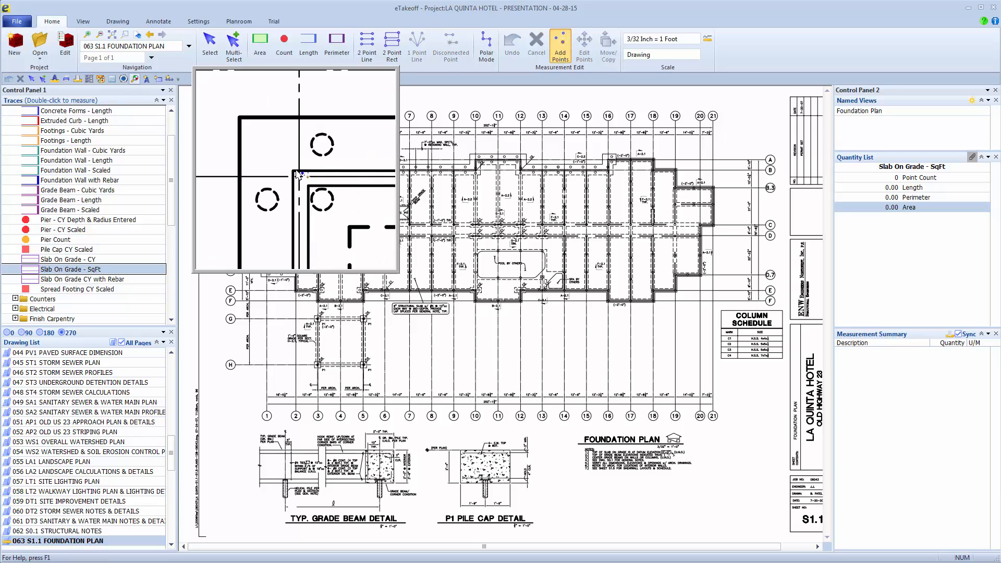
left_click_drag(297, 173, 321, 174)
scroll(319, 158, "up", 5)
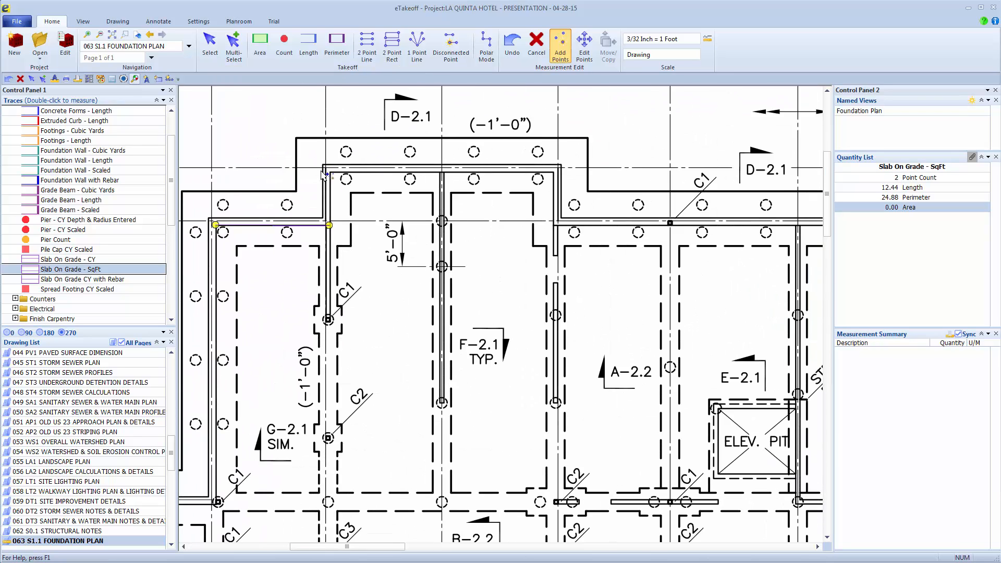
scroll(336, 177, "down", 2)
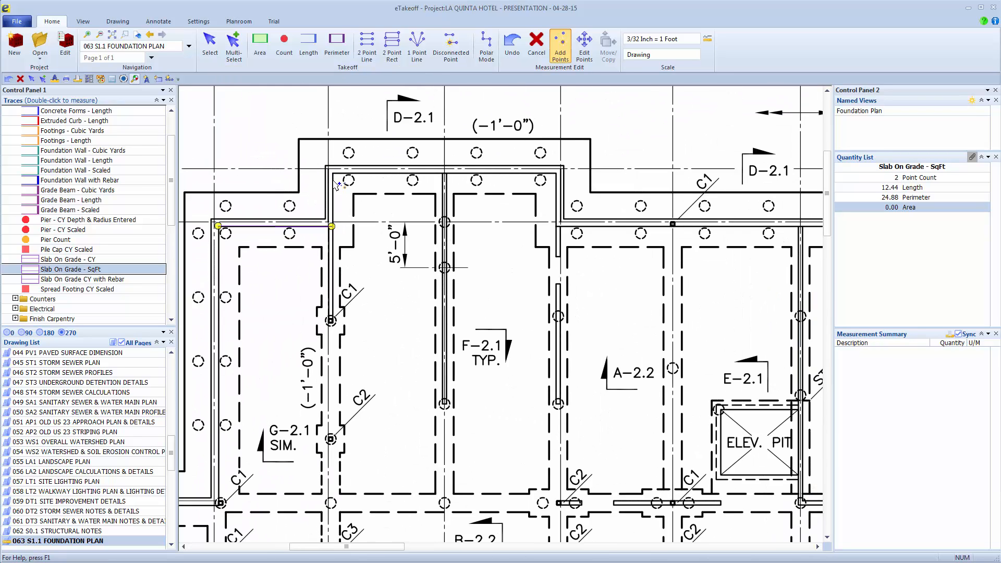
scroll(336, 183, "up", 3)
mouse_move(338, 192)
middle_mouse_down()
mouse_move(314, 228)
mouse_move(272, 205)
mouse_move(307, 195)
mouse_move(302, 188)
middle_mouse_up()
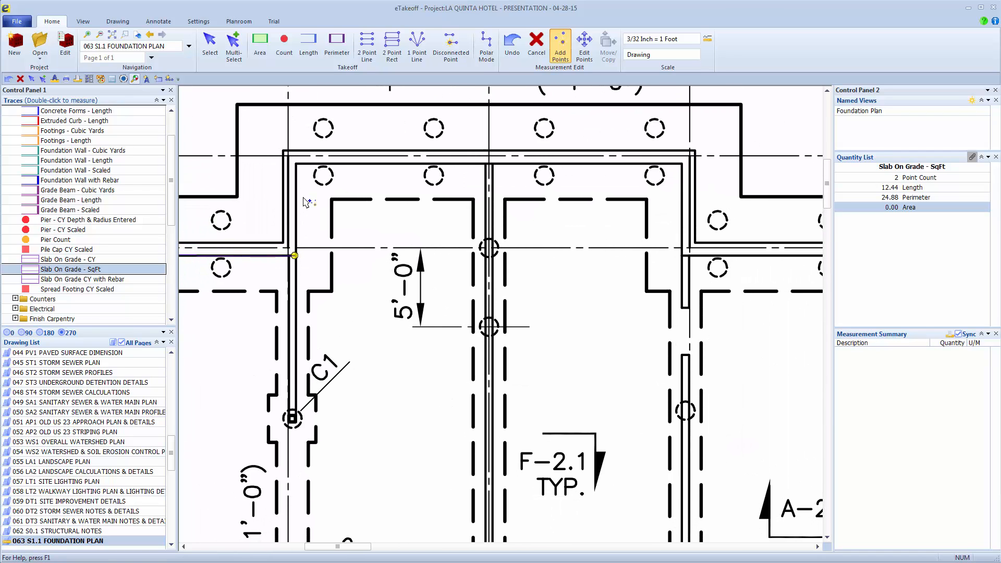
left_click(296, 165)
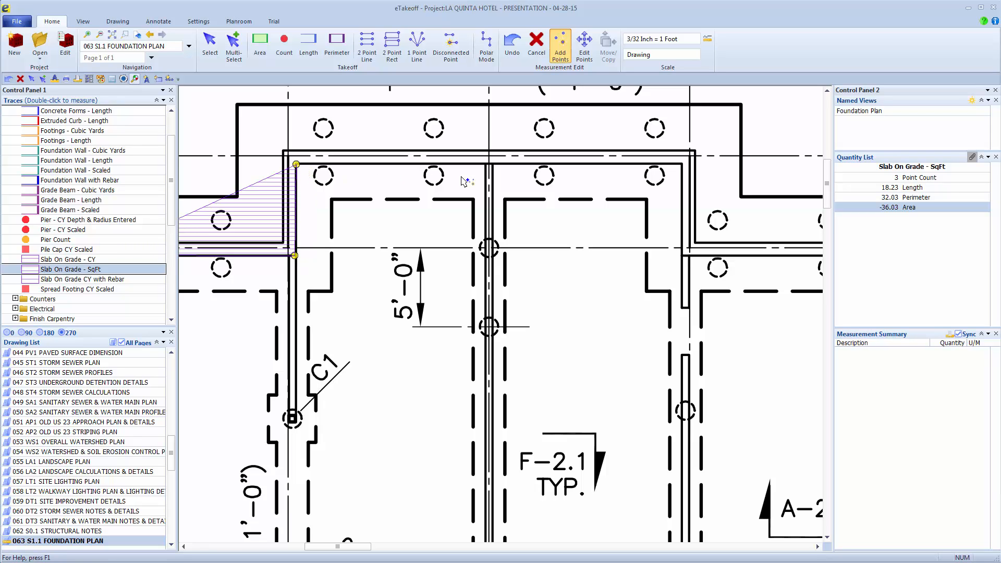
left_click(684, 167)
Step: Continue the slab outline down grid line 5 to F and across to the inner wall corner at 3/F
scroll(669, 292, "down", 3)
scroll(668, 292, "down", 2)
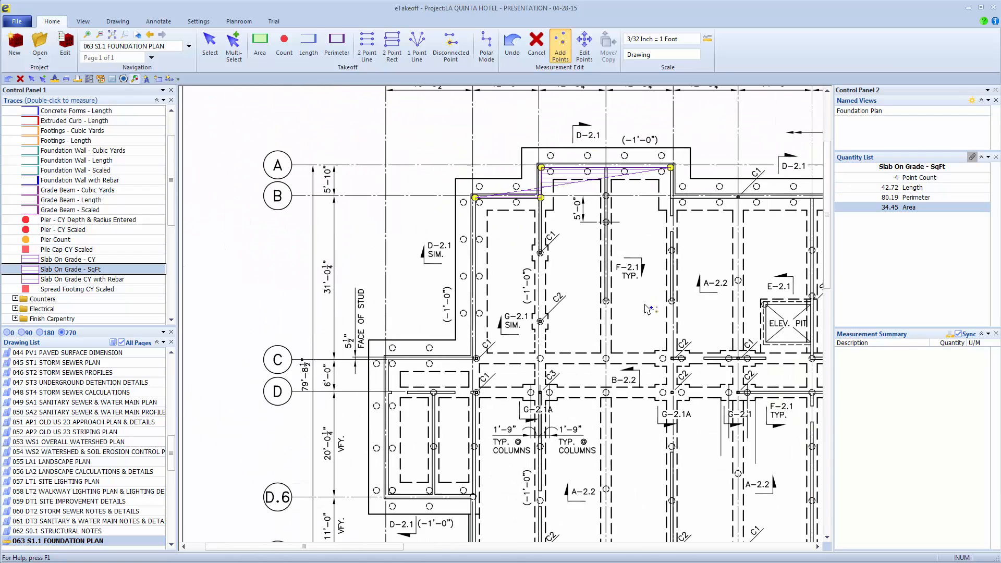
scroll(681, 417, "up", 6)
scroll(680, 417, "up", 3)
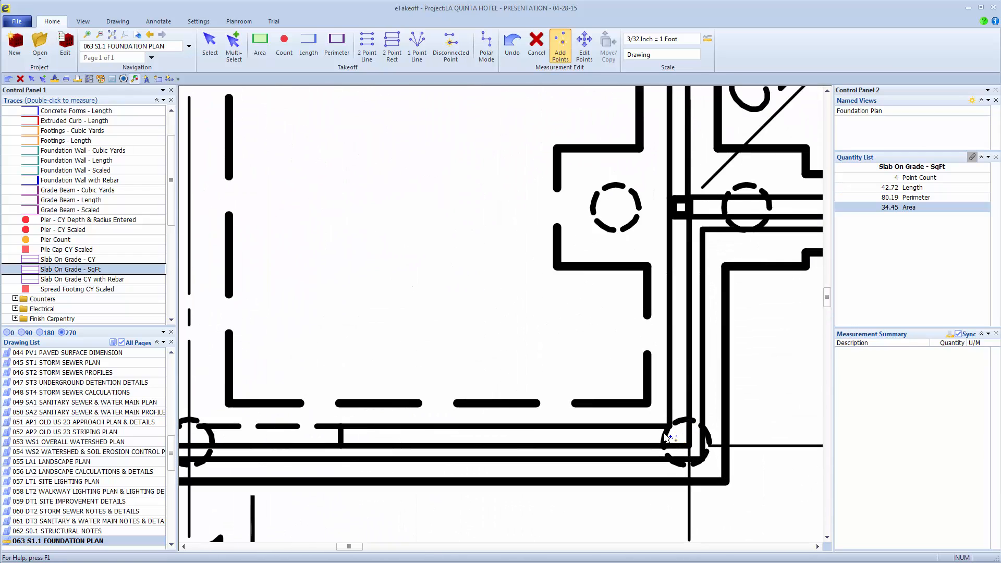
left_click(677, 422)
scroll(238, 426, "down", 5)
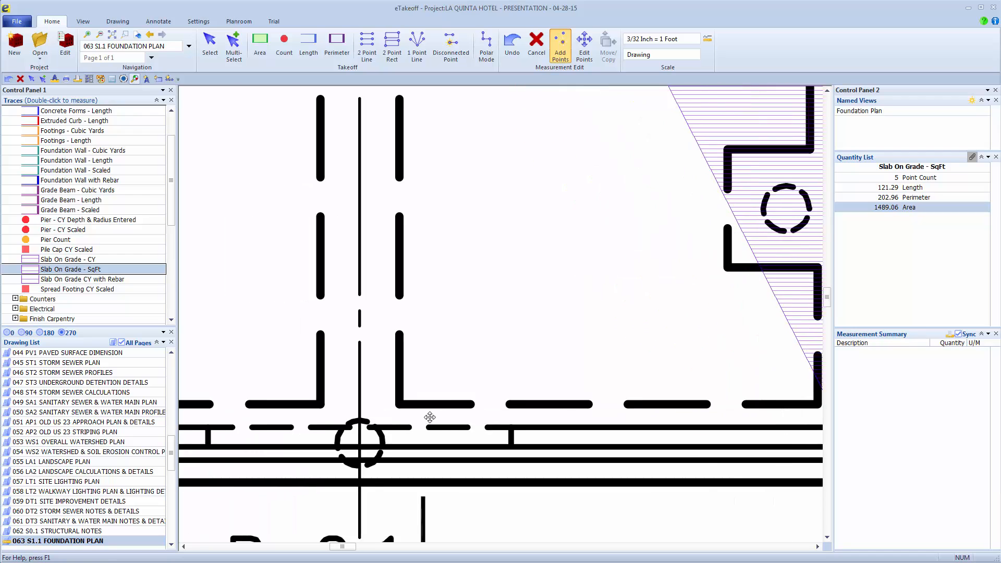
middle_click_drag(286, 406, 489, 409)
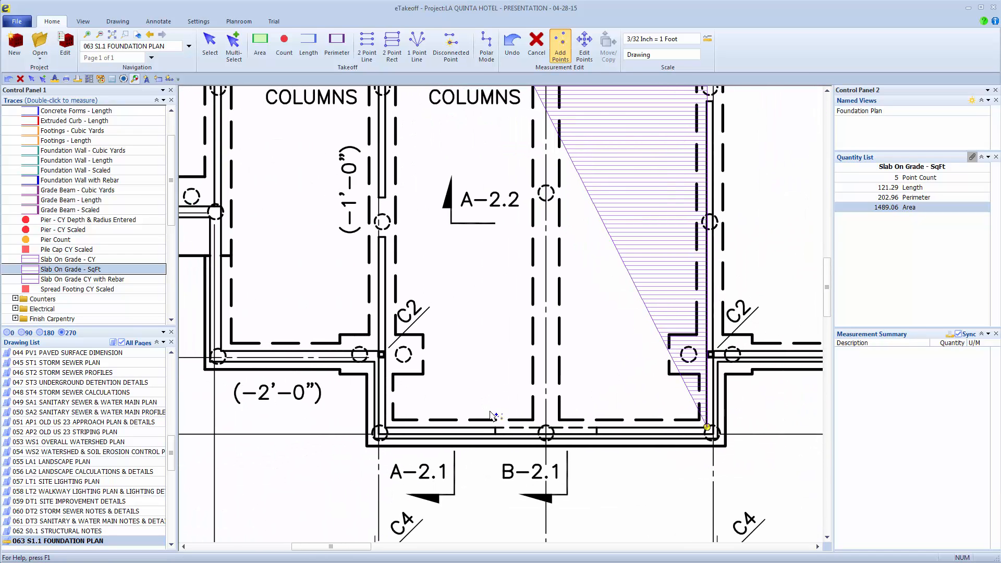
left_click(386, 428)
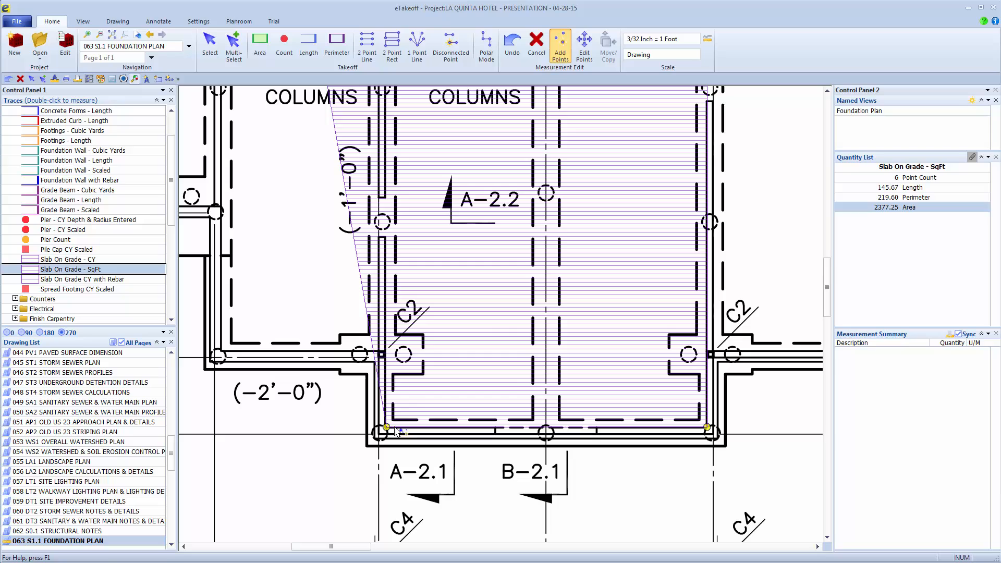
Step: Add the slab corners at 3/E and 2/E and finish the area measurement at about 2762 SqFt
left_click(385, 353)
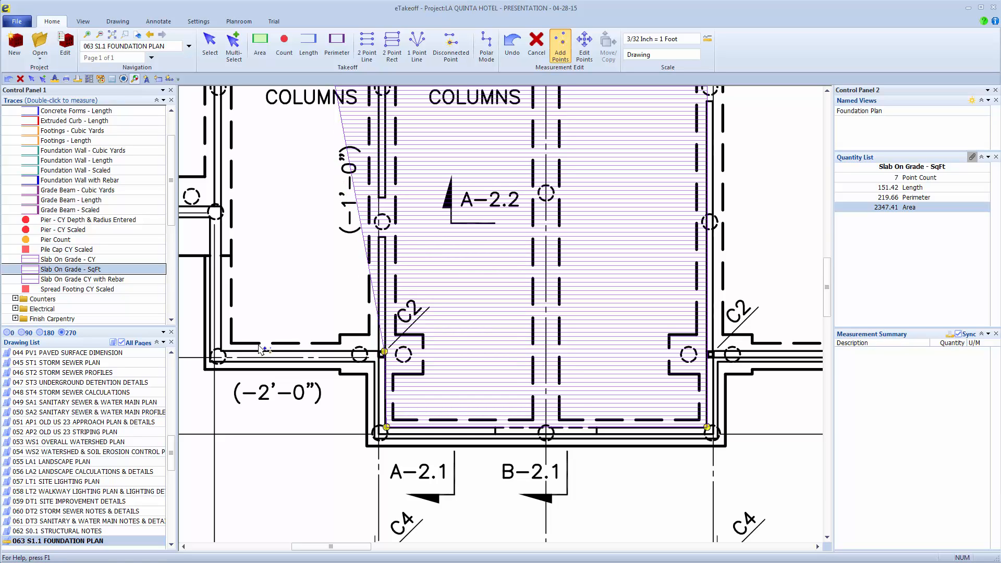
left_click(228, 356)
scroll(344, 498, "up", 10)
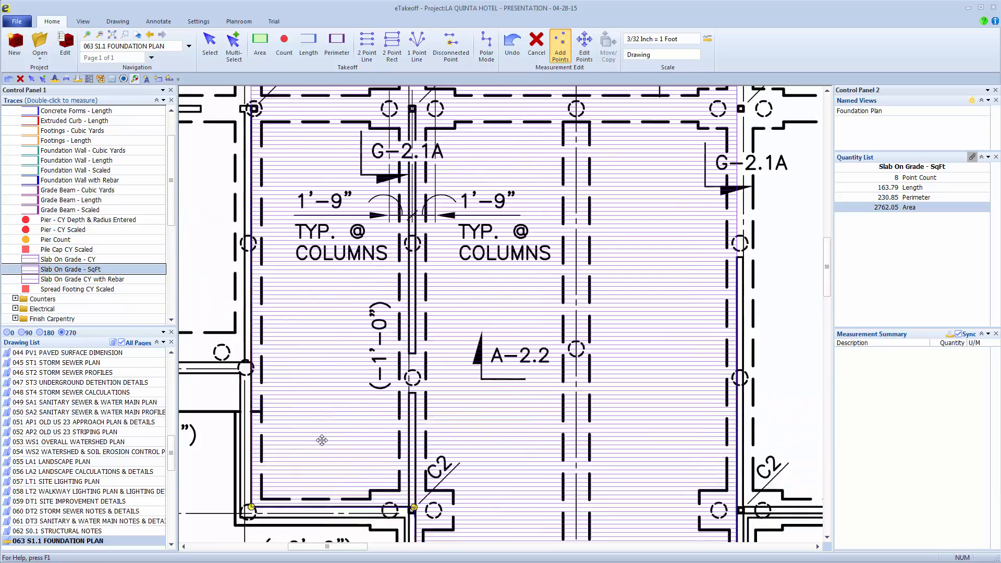
scroll(344, 498, "down", 5)
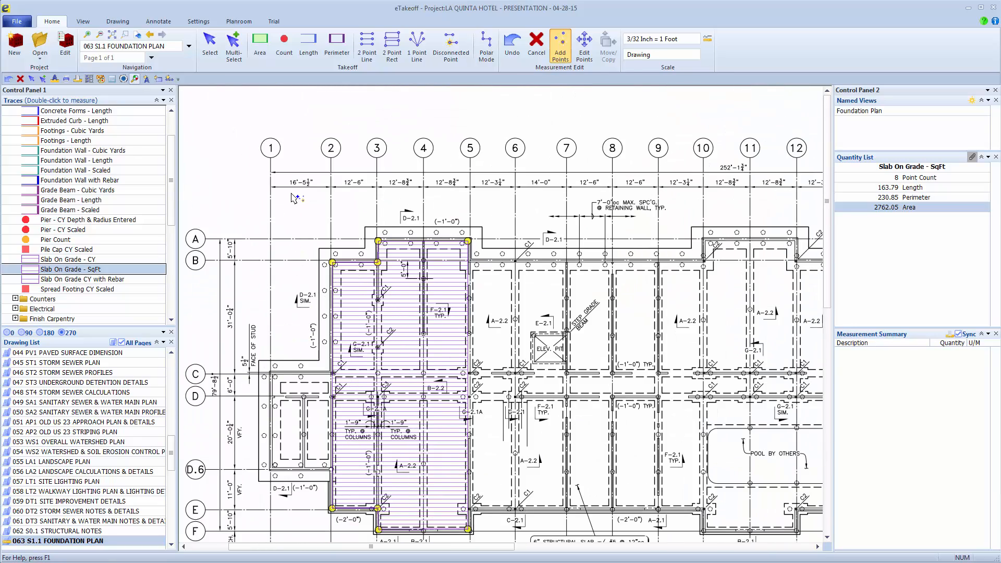
key("Escape")
scroll(453, 240, "down", 3)
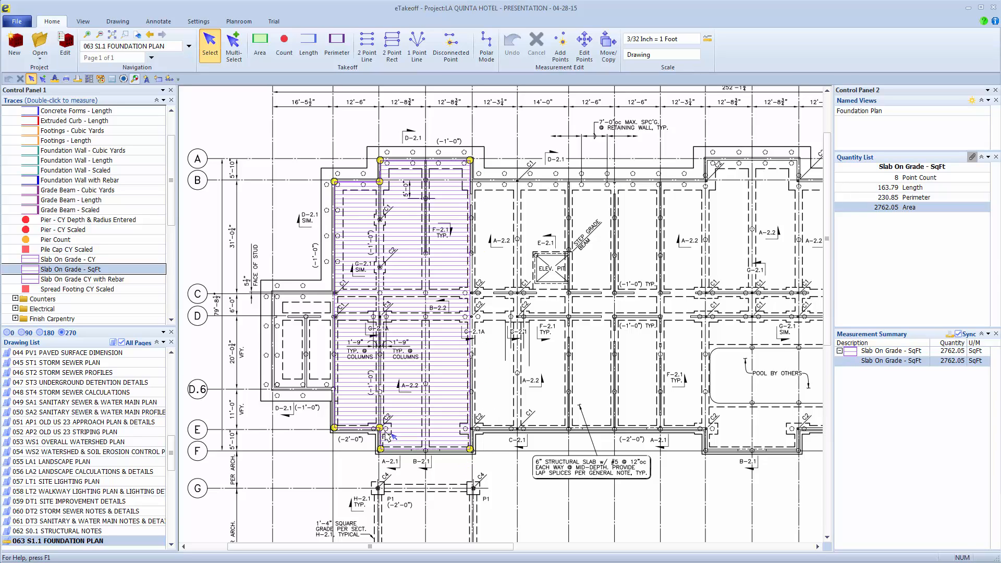
Step: Review the carpet and slab quantities in the Measurement List with its subtotal rows hidden, and close the list
mouse_move(336, 431)
mouse_move(337, 184)
left_click(949, 335)
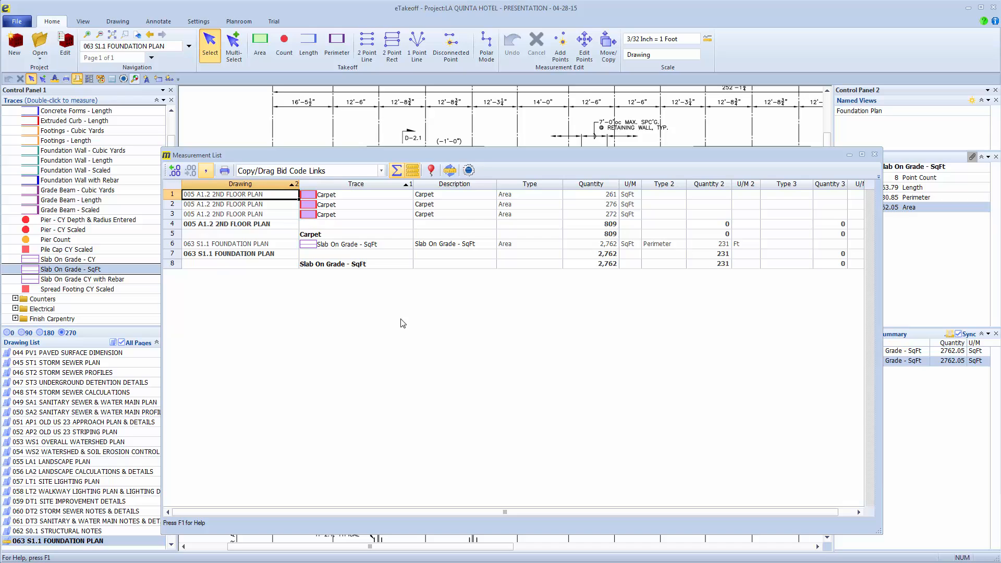
left_click(411, 171)
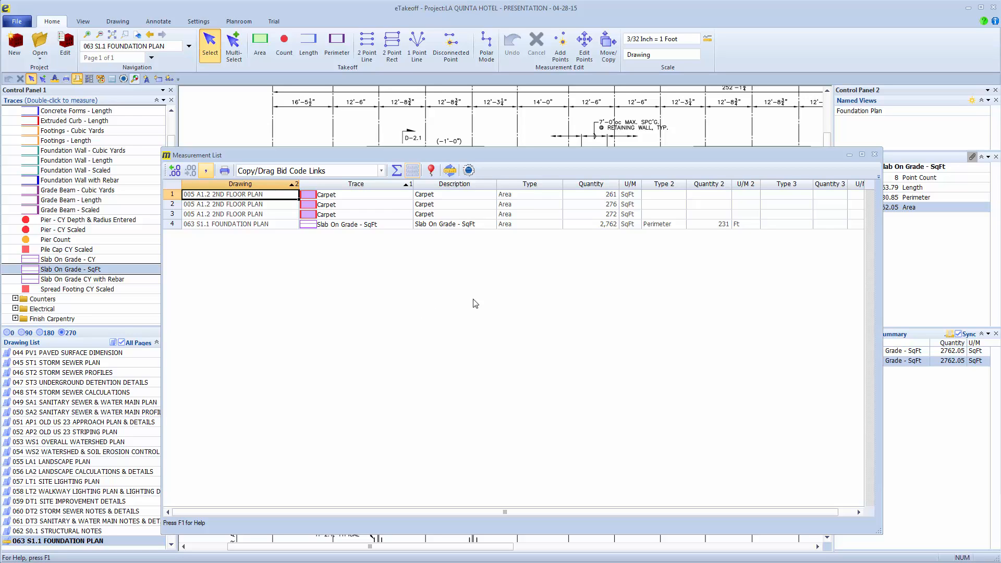
left_click(876, 154)
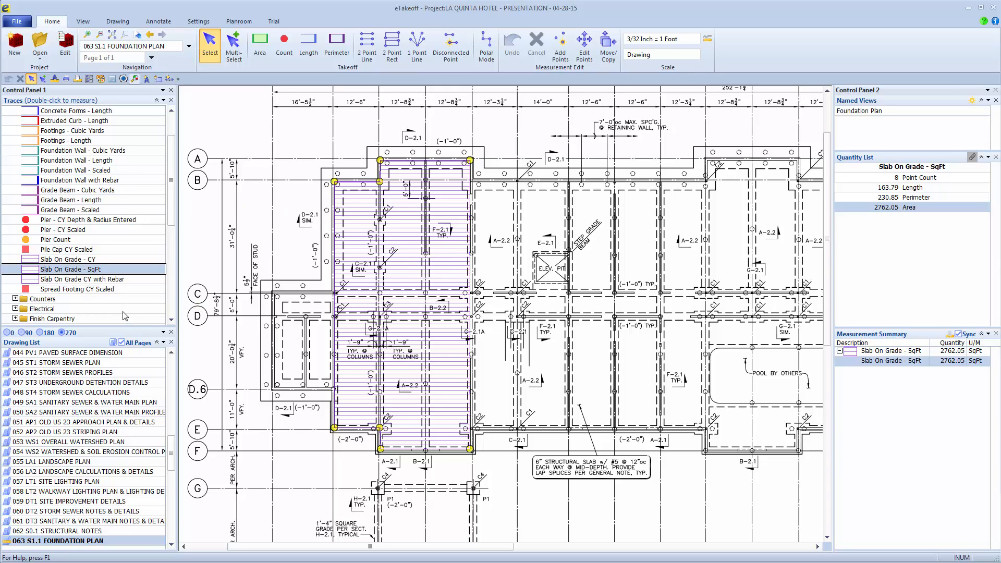
Step: Reassign the slab measurement to Slab On Grade CY with Rebar, using 8 in slab depth, 16 in rebar spacing and VertAndHorz enabled
left_click(86, 280)
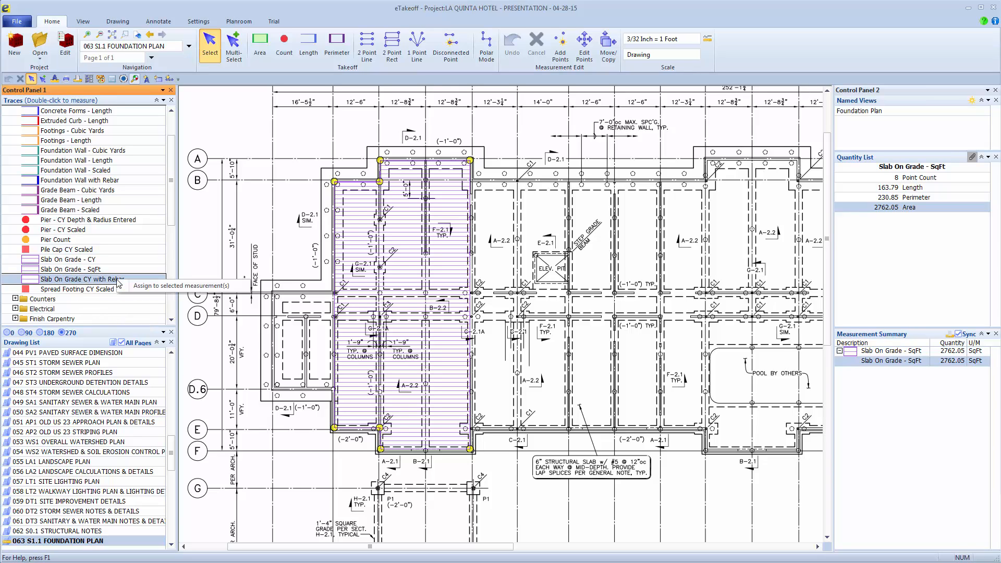
left_click(172, 288)
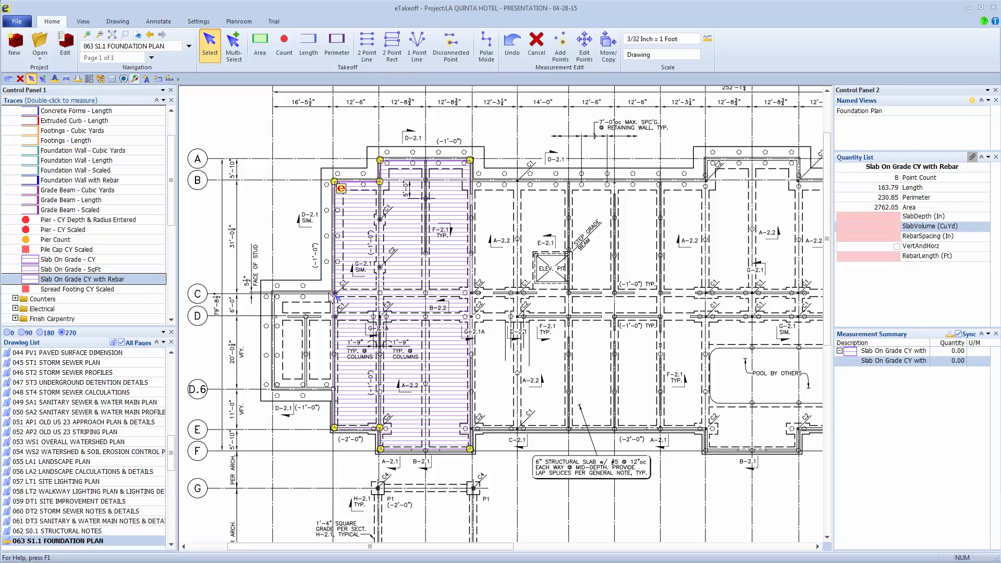
left_click(898, 217)
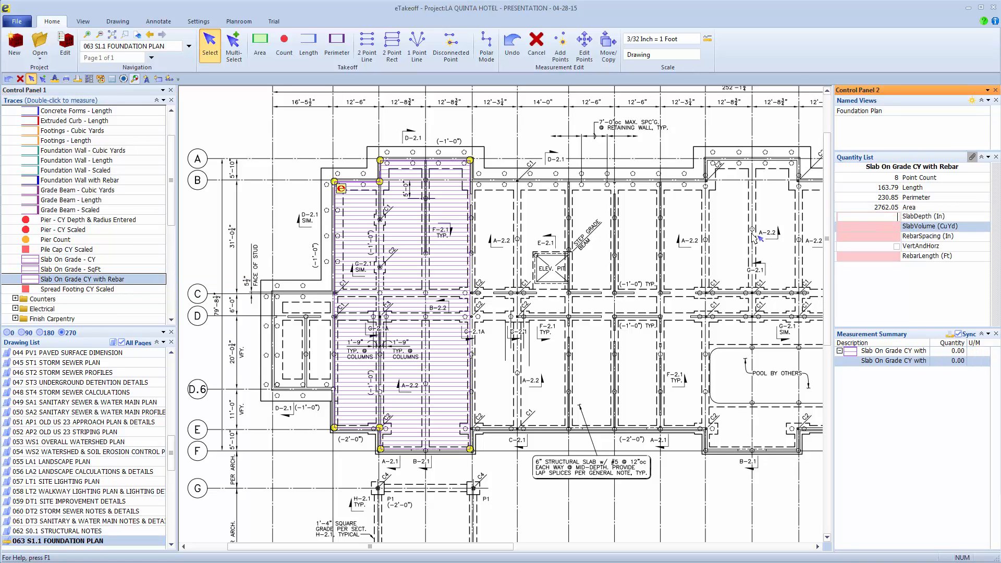
type("8")
key("Return")
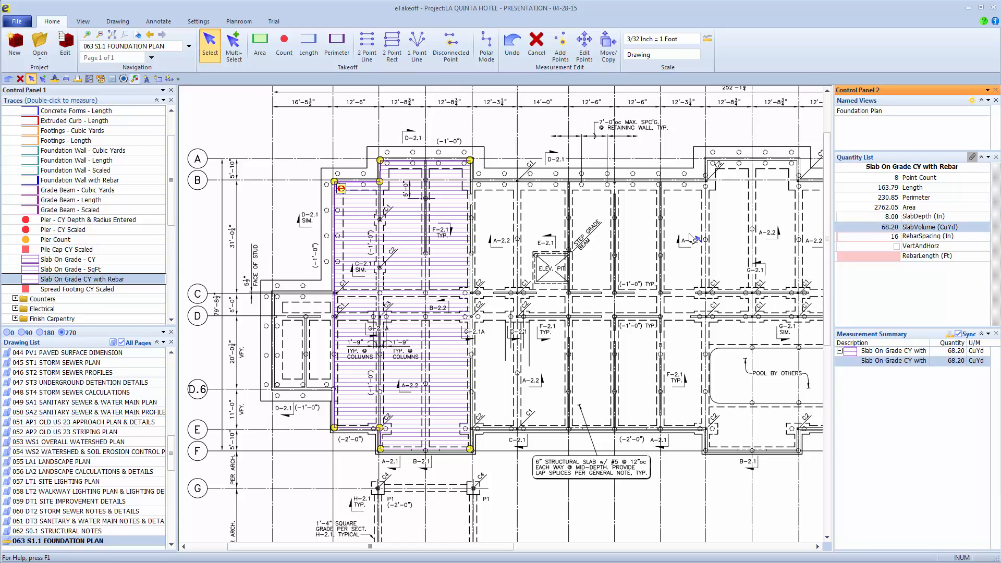
key("Return")
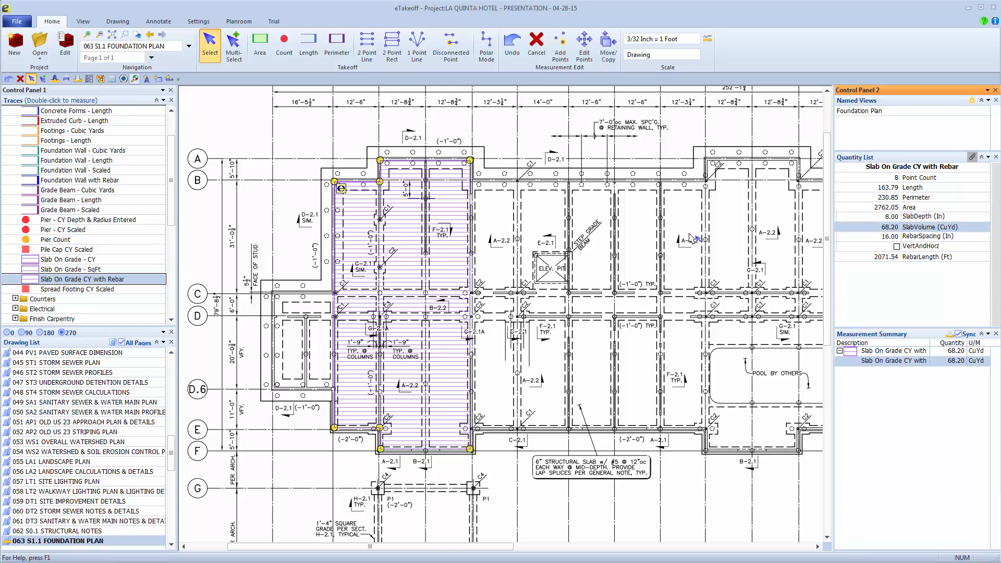
left_click(896, 246)
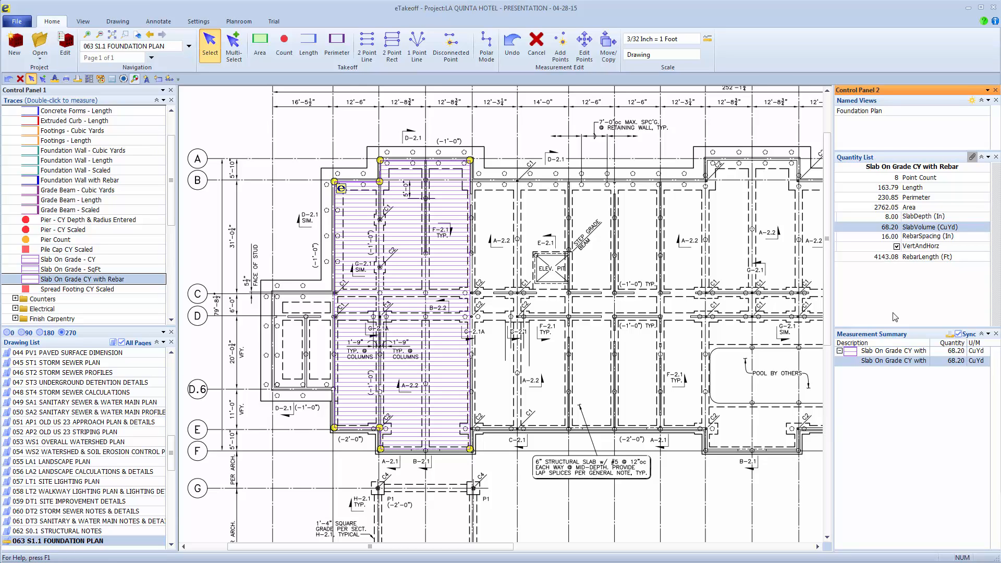